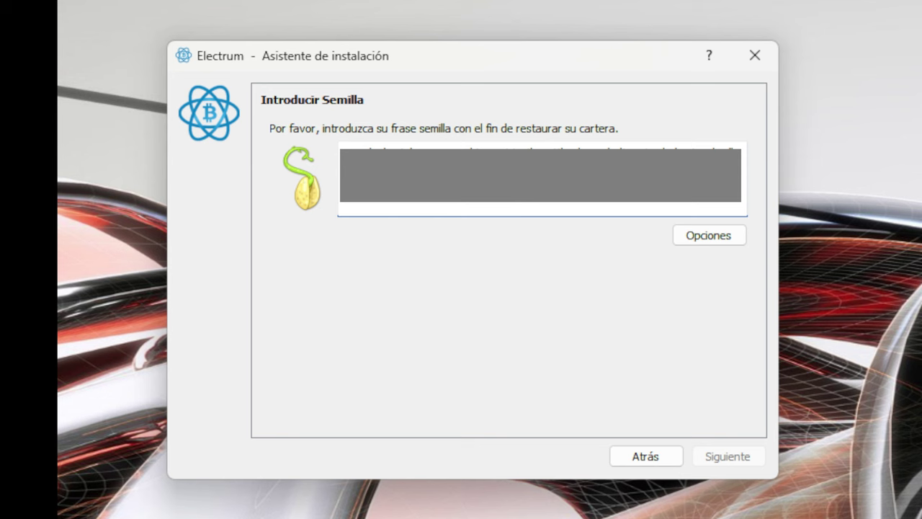
# Bring up Seed Options for the entered seed, with the seed type still Electrum.
pyautogui.write('g')
pyautogui.click(725, 242)
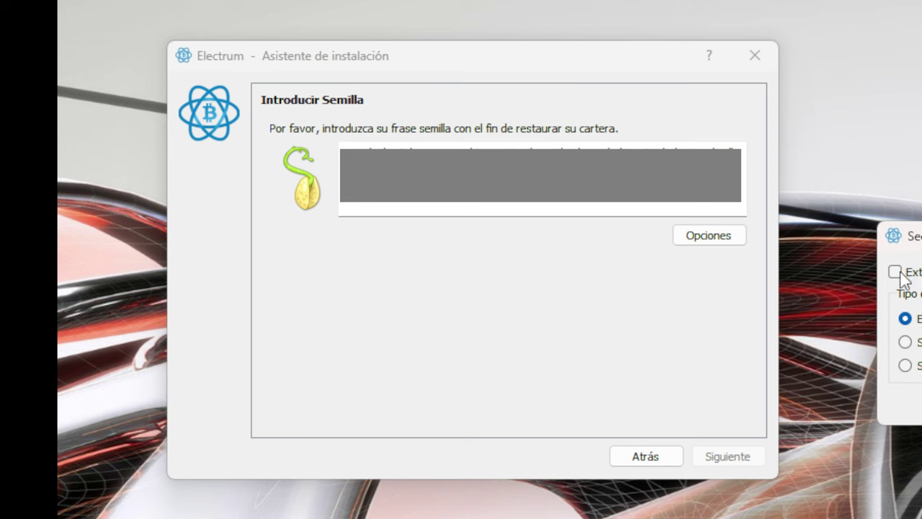
pyautogui.moveTo(921, 237); pyautogui.dragTo(690, 232)
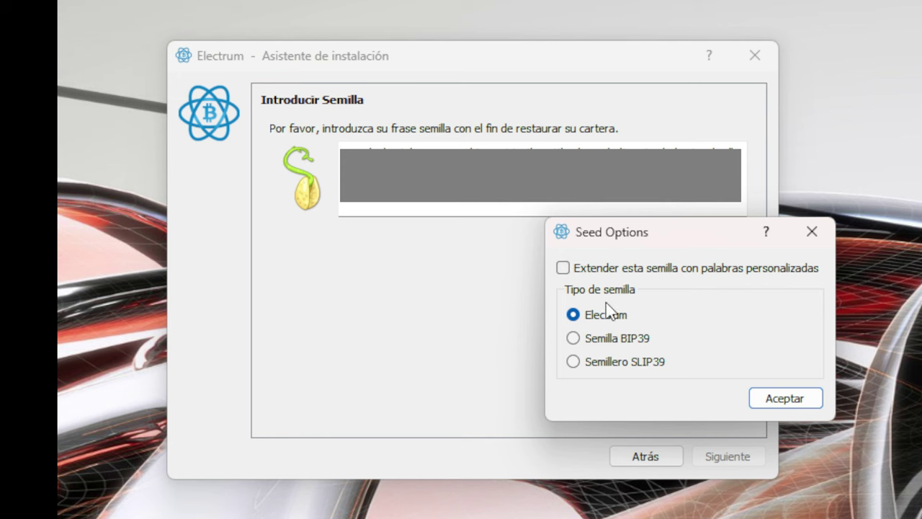
pyautogui.click(796, 242)
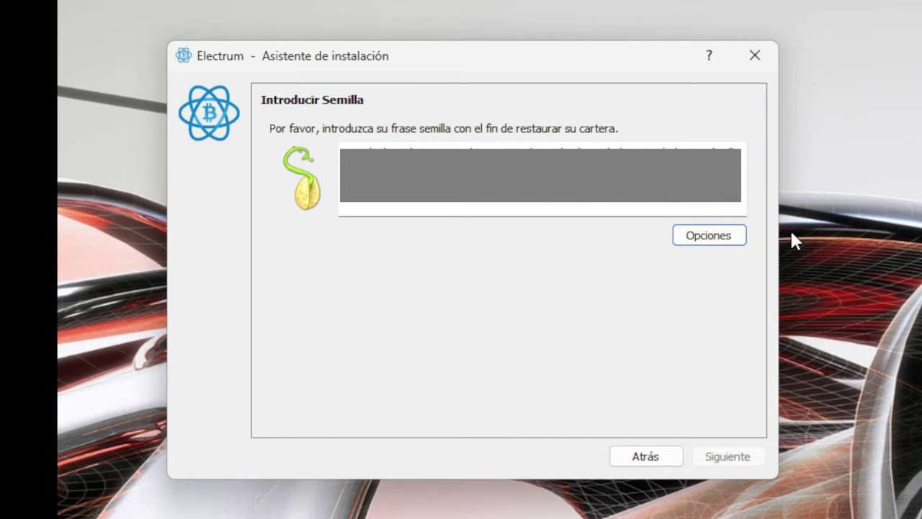
pyautogui.click(708, 236)
pyautogui.moveTo(910, 236); pyautogui.dragTo(554, 247)
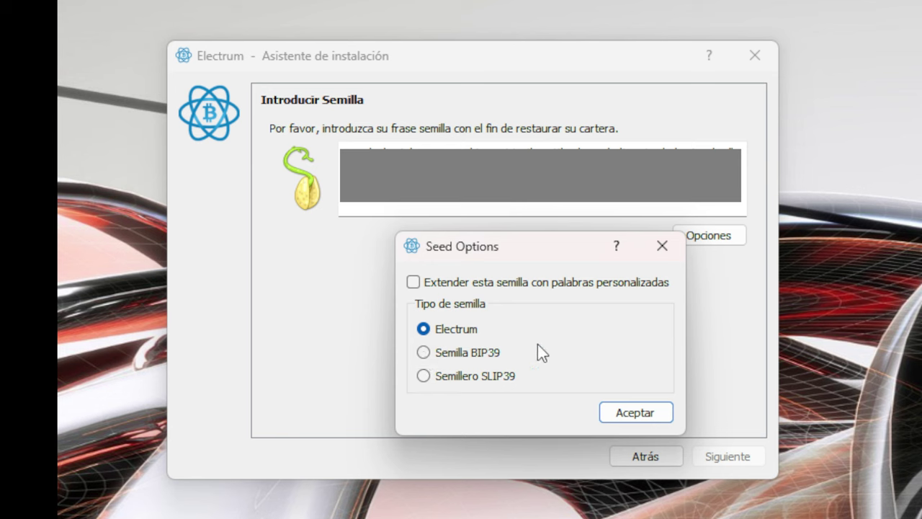
pyautogui.click(661, 246)
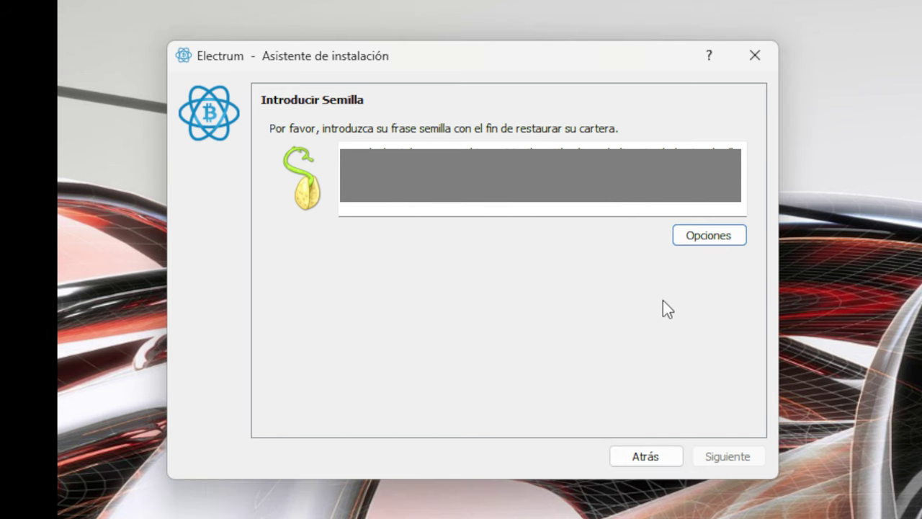
pyautogui.click(540, 209)
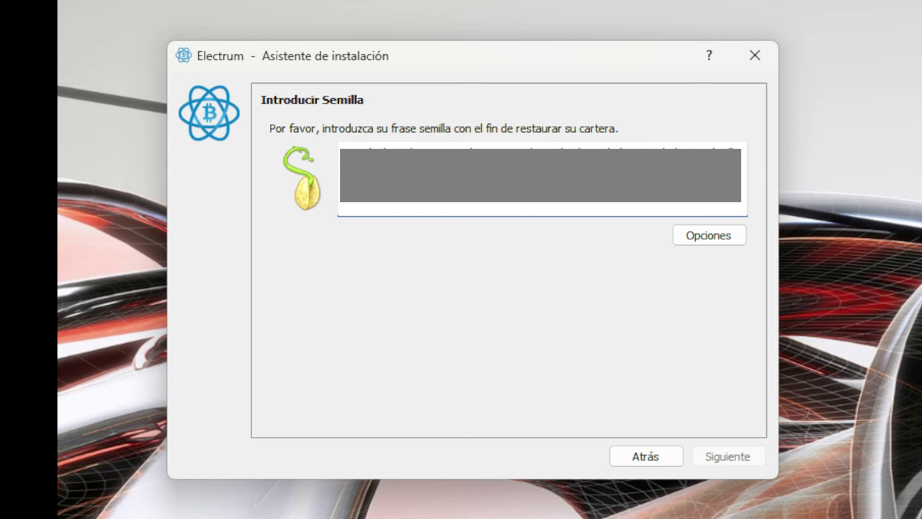
pyautogui.click(709, 234)
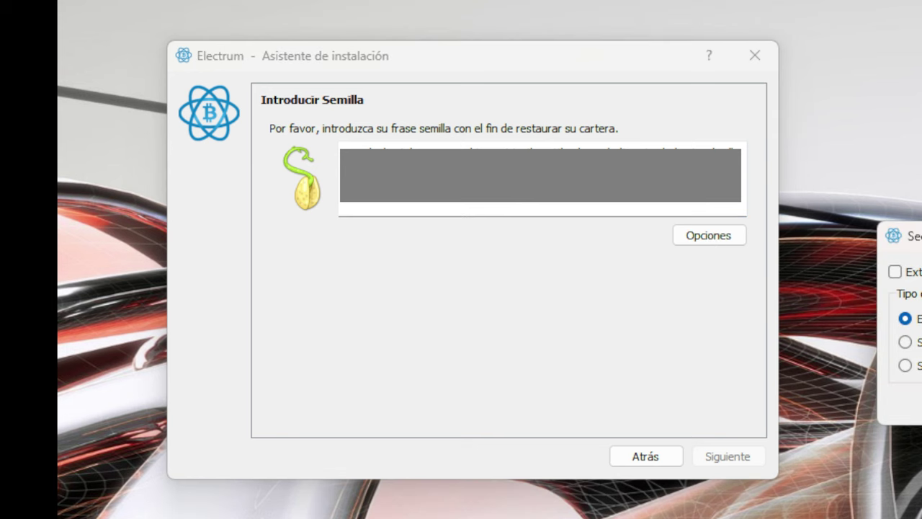
# Mark the seed as 'Semilla BIP39' in Seed Options and advance the wizard.
pyautogui.click(905, 342)
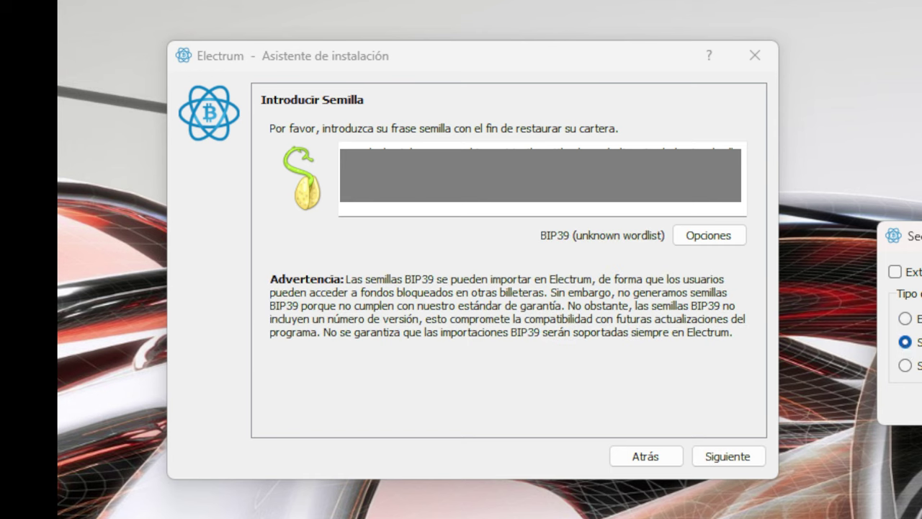
pyautogui.press('Return')
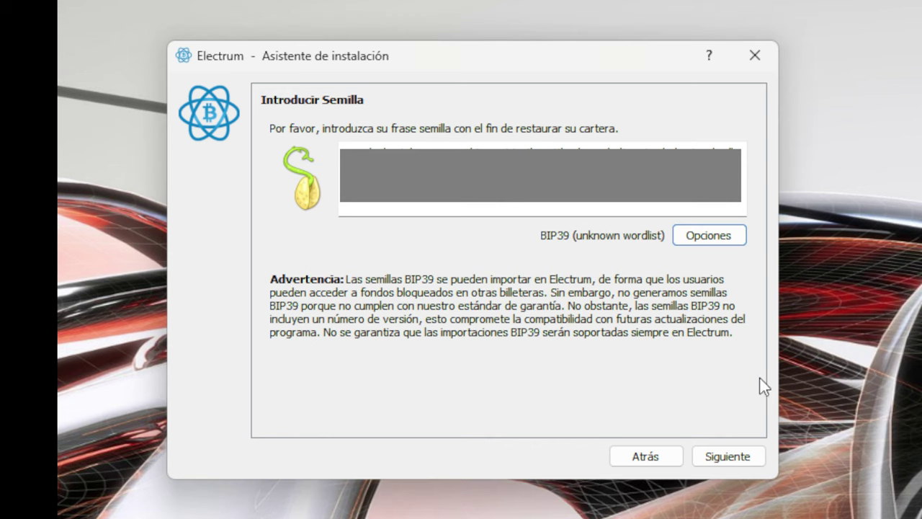
pyautogui.click(728, 457)
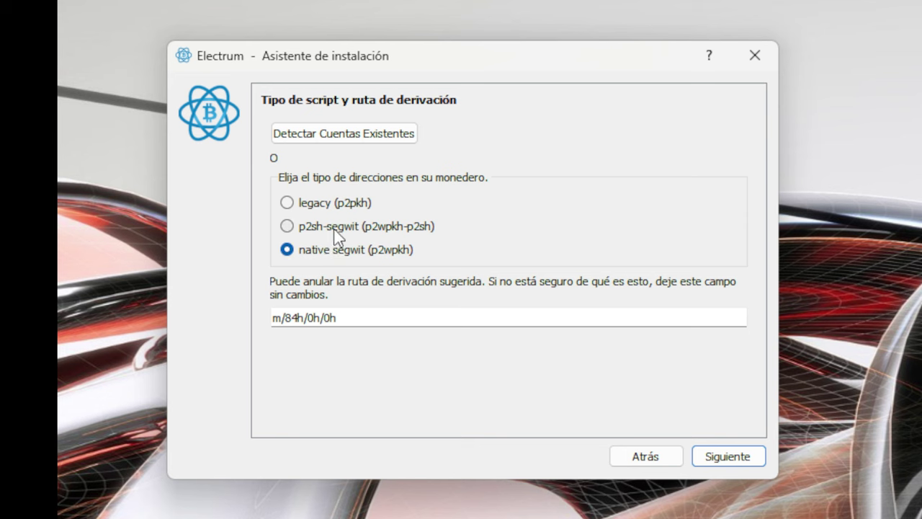
# Choose p2sh-segwit (p2wpkh-p2sh) with derivation path m/49h/0h/0h and advance to the password step.
pyautogui.click(335, 228)
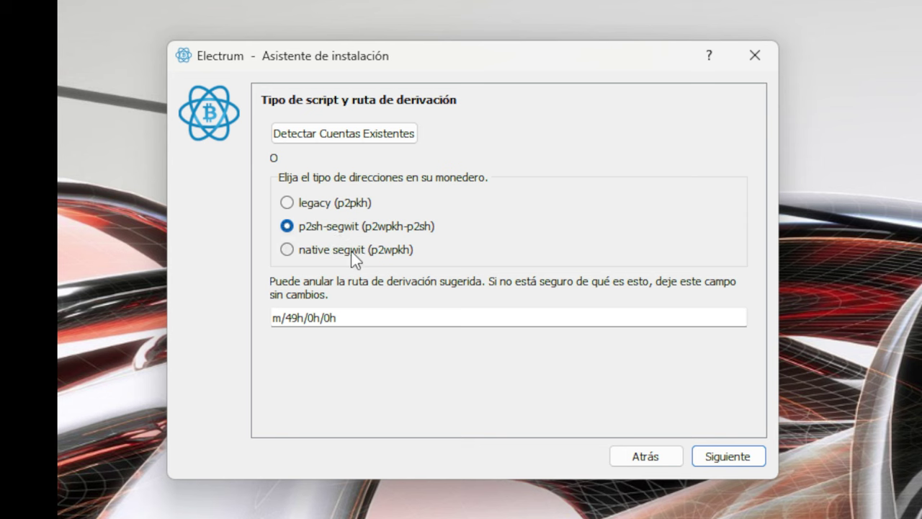
pyautogui.click(353, 252)
pyautogui.click(338, 228)
pyautogui.click(730, 459)
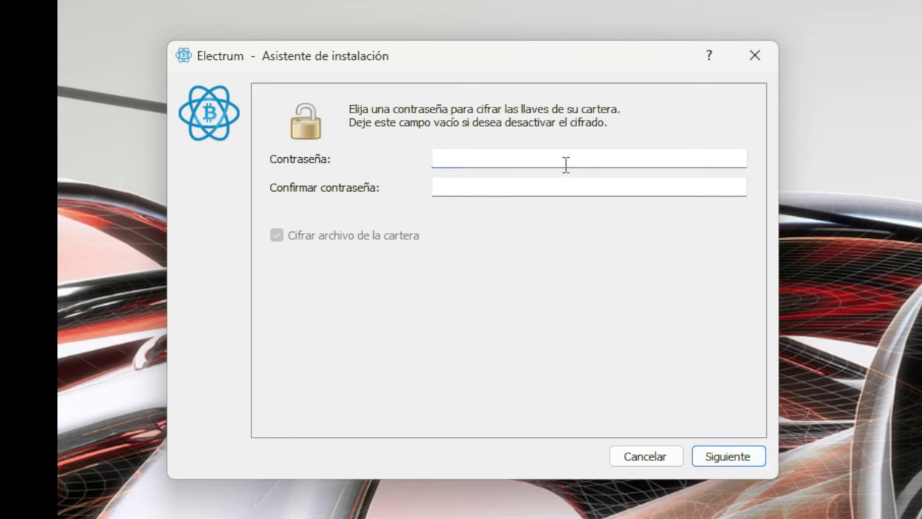
# Enter and confirm the wallet password with 'Cifrar archivo de la cartera' kept on, finishing setup.
pyautogui.write('12345678')
pyautogui.press('Tab')
pyautogui.write('12345678')
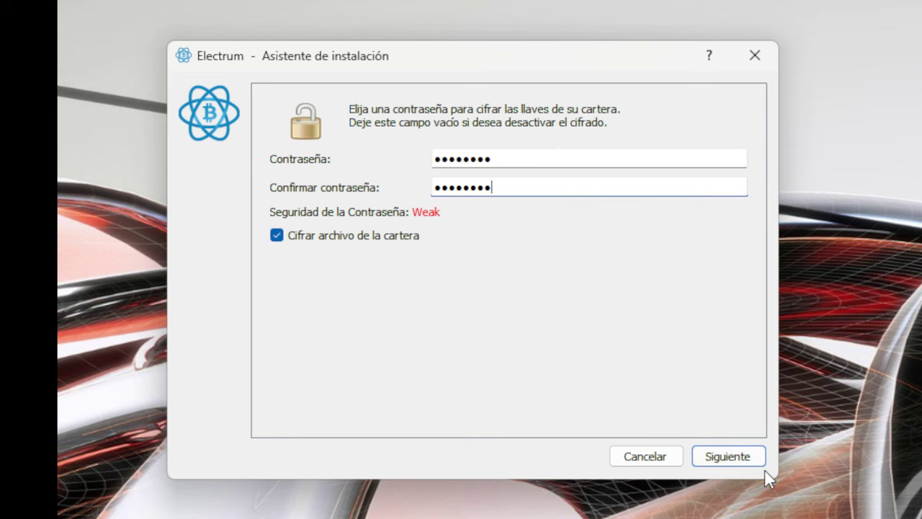
pyautogui.click(728, 456)
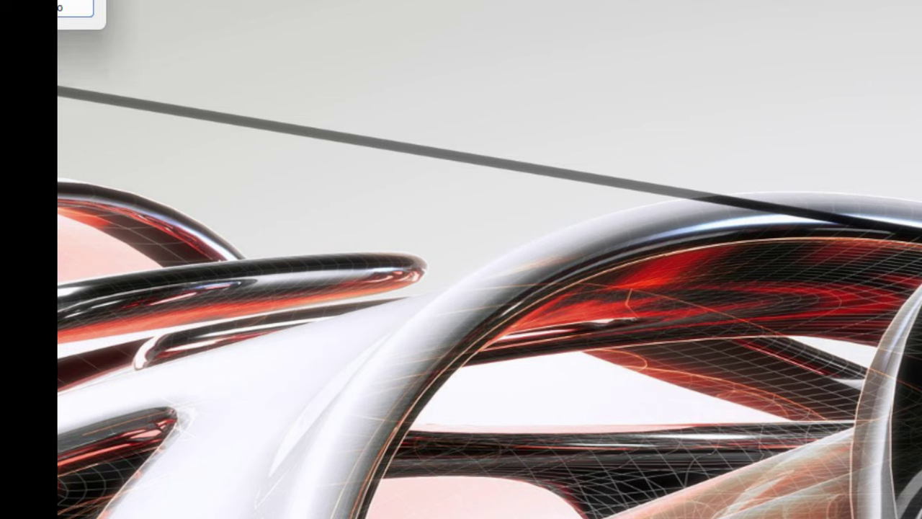
# Accept update notifications and bring the prueba wallet's main window into view.
pyautogui.moveTo(342, 157); pyautogui.dragTo(515, 372)
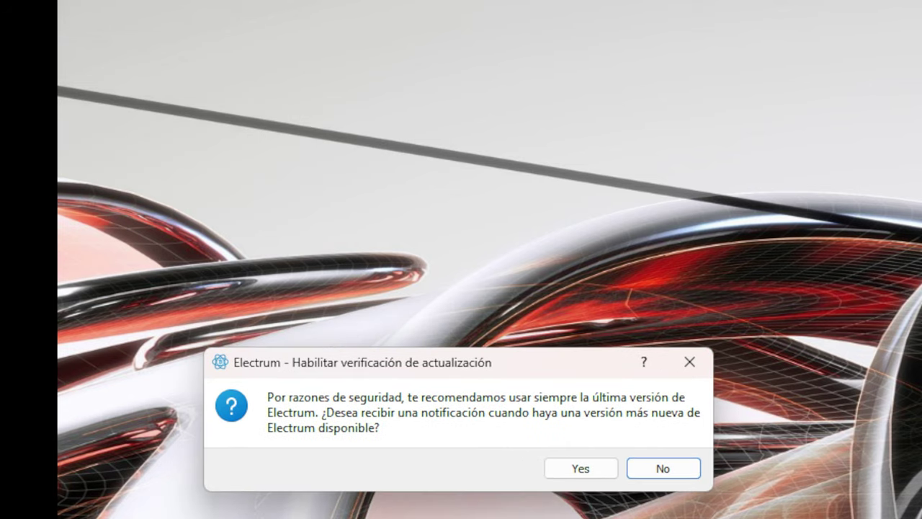
pyautogui.moveTo(473, 369); pyautogui.dragTo(494, 315)
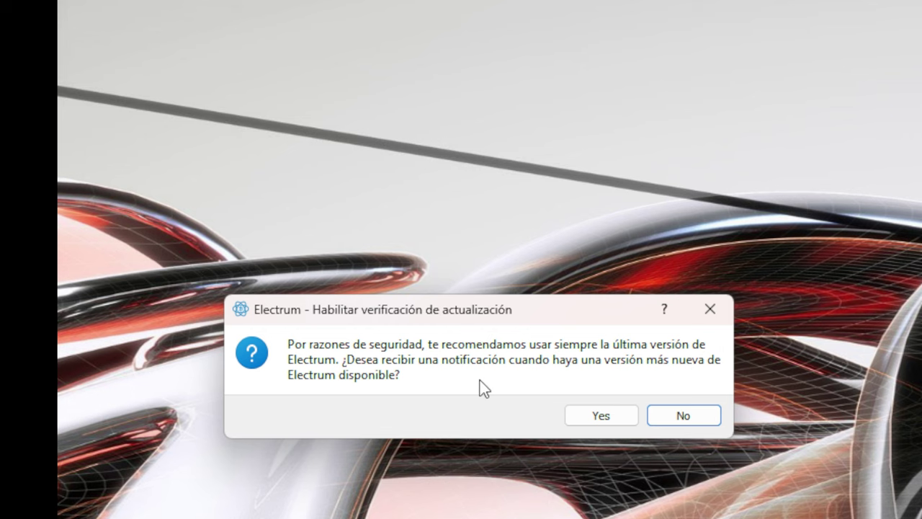
pyautogui.click(588, 414)
pyautogui.click(597, 414)
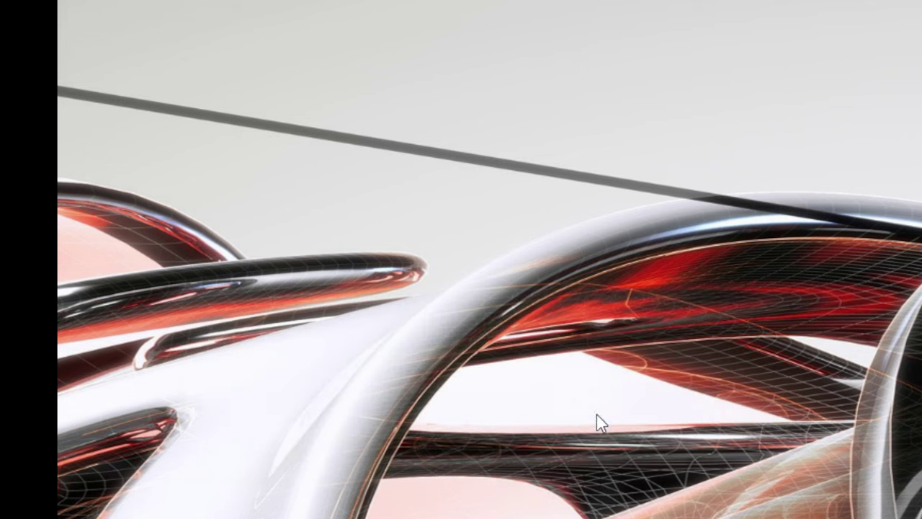
pyautogui.moveTo(128, 0); pyautogui.dragTo(636, 54)
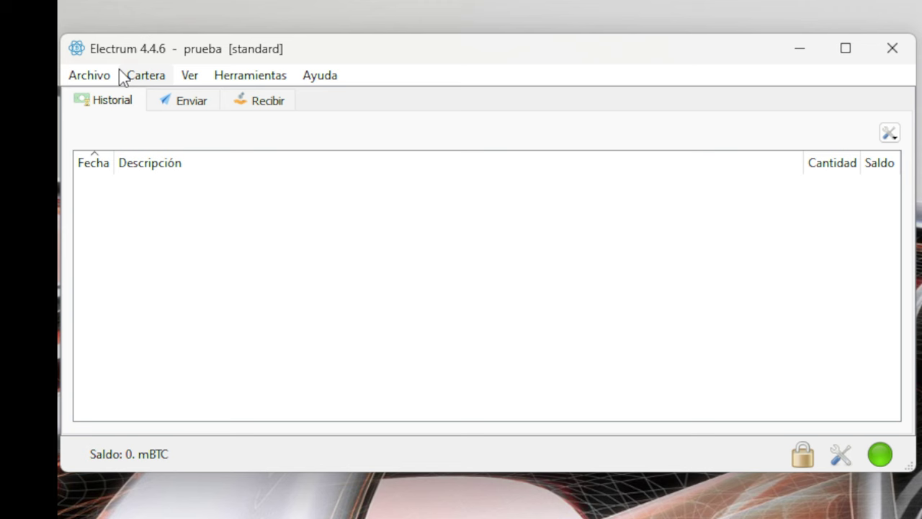
# Start the private key export via Cartera > Llaves privadas > Exportar.
pyautogui.click(185, 103)
pyautogui.click(247, 102)
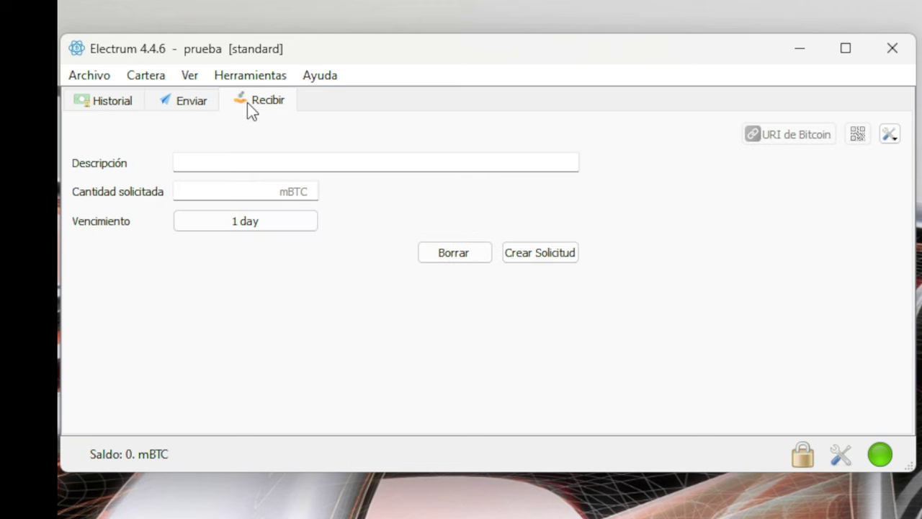
pyautogui.click(113, 101)
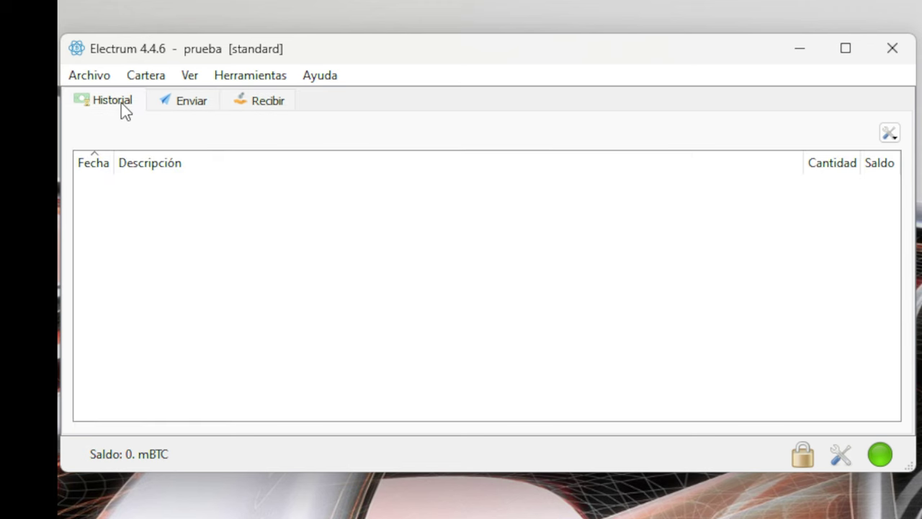
pyautogui.click(89, 80)
pyautogui.moveTo(161, 82)
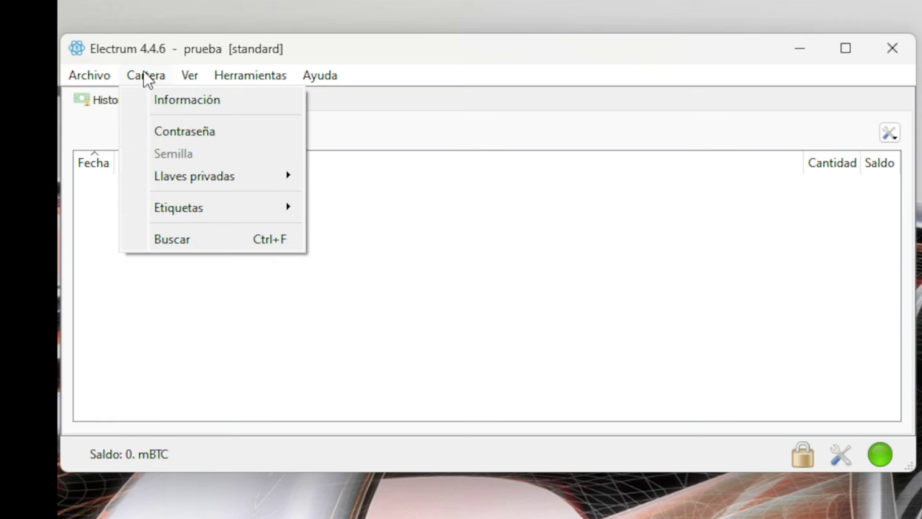
pyautogui.moveTo(175, 180)
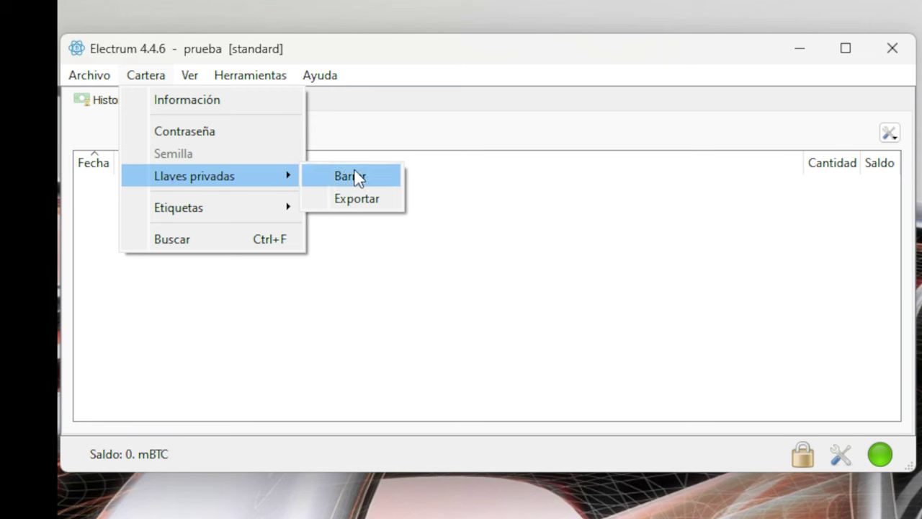
pyautogui.click(356, 199)
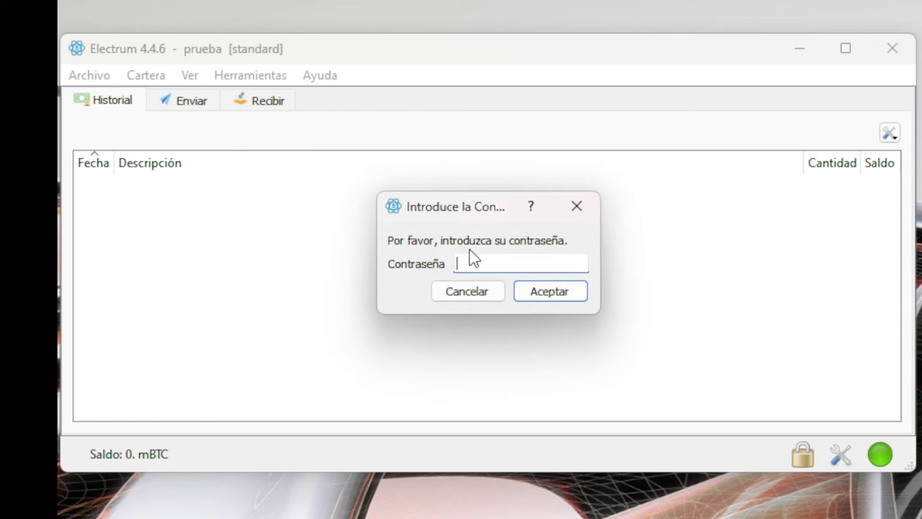
# Unlock with the wallet password to list the keys for CSV export as electrum-private-keys-prueba.csv.
pyautogui.write('********')
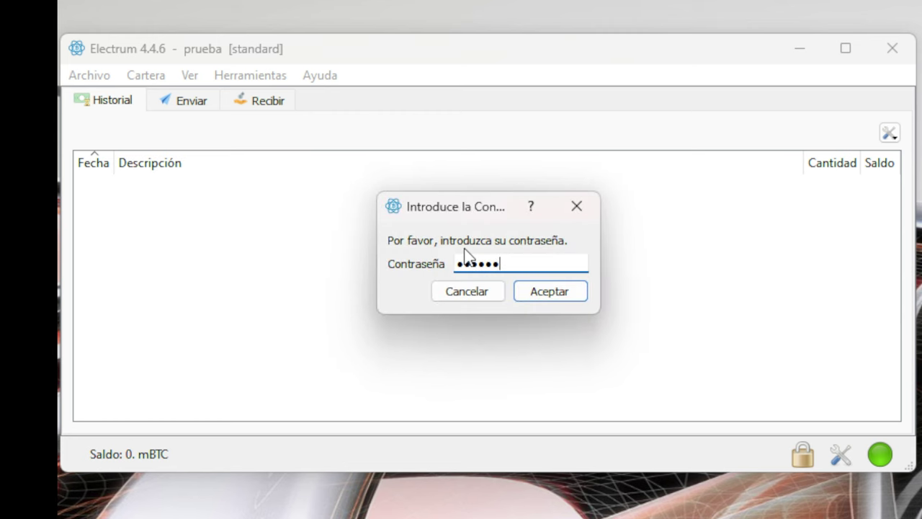
pyautogui.press('Return')
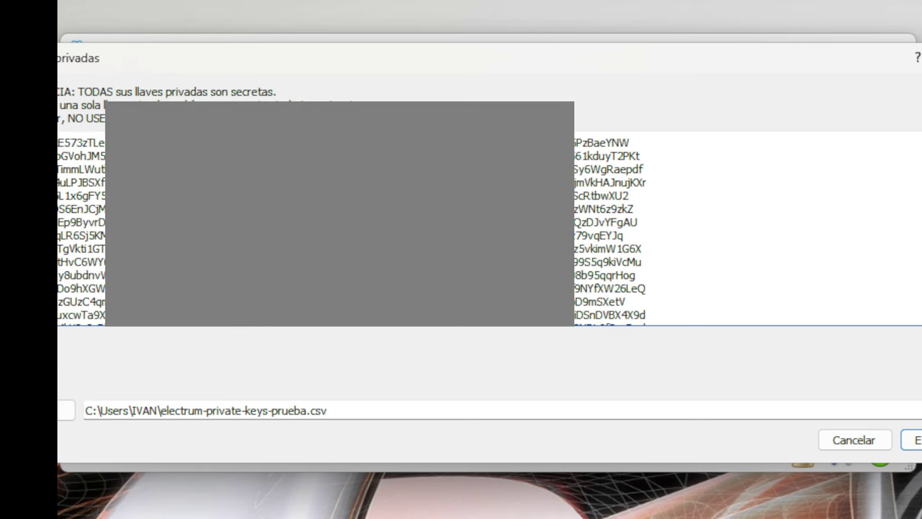
pyautogui.moveTo(414, 60); pyautogui.dragTo(414, 444)
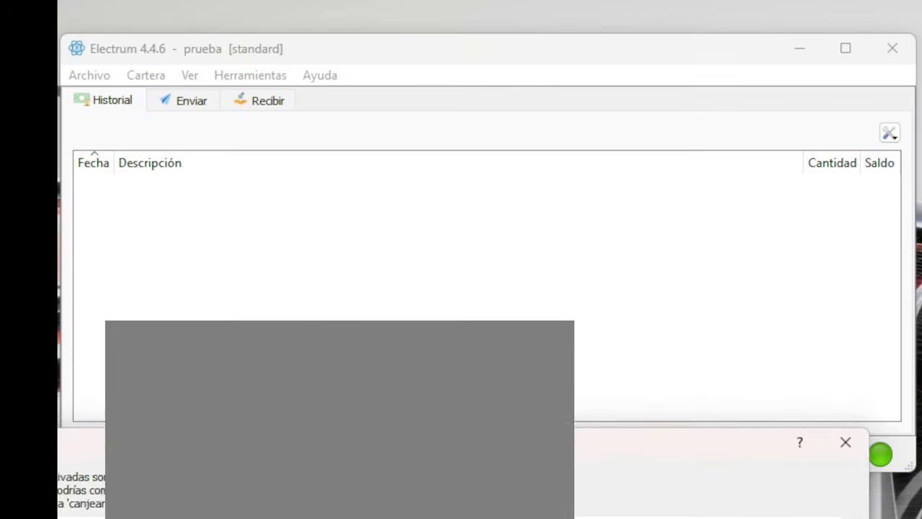
pyautogui.press('Escape')
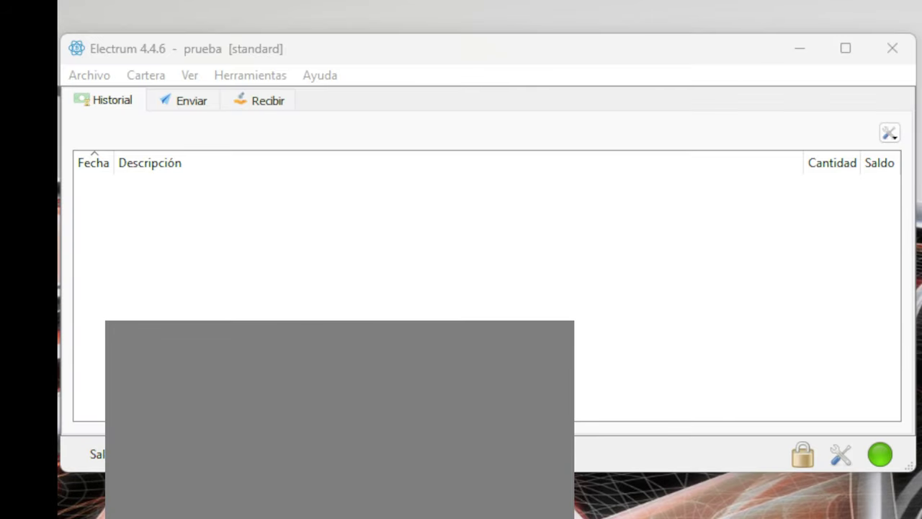
pyautogui.moveTo(552, 513); pyautogui.dragTo(563, 54)
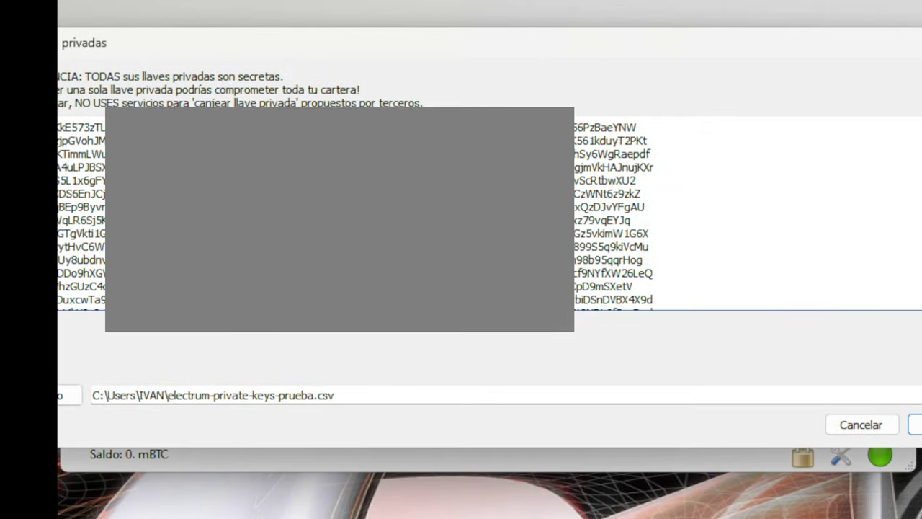
pyautogui.doubleClick(80, 126)
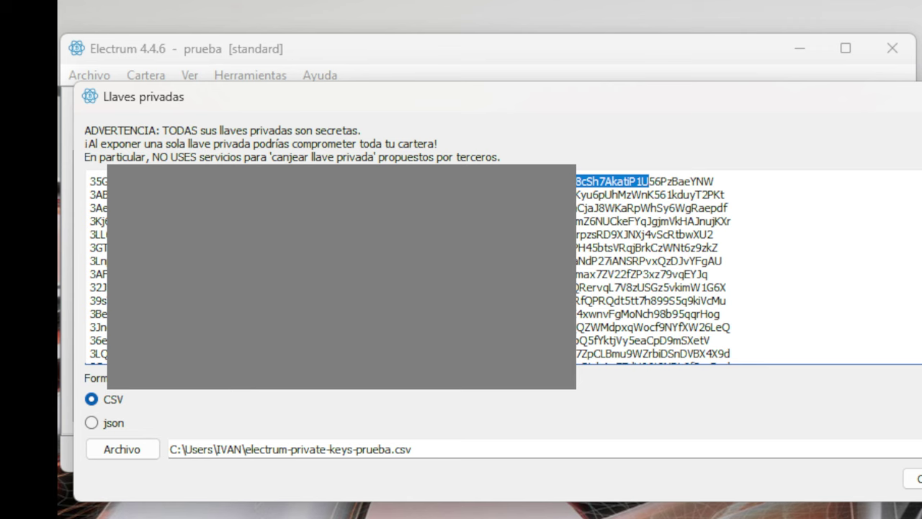
# Inspect the first private key line, scroll the key list, then close the Llaves privadas window.
pyautogui.moveTo(427, 102); pyautogui.dragTo(424, 77)
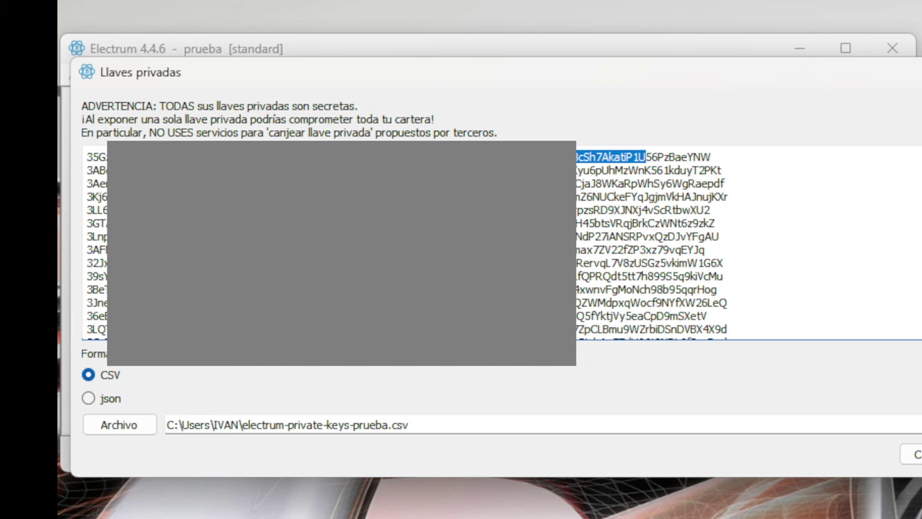
pyautogui.click(613, 157)
pyautogui.moveTo(576, 157); pyautogui.dragTo(703, 156)
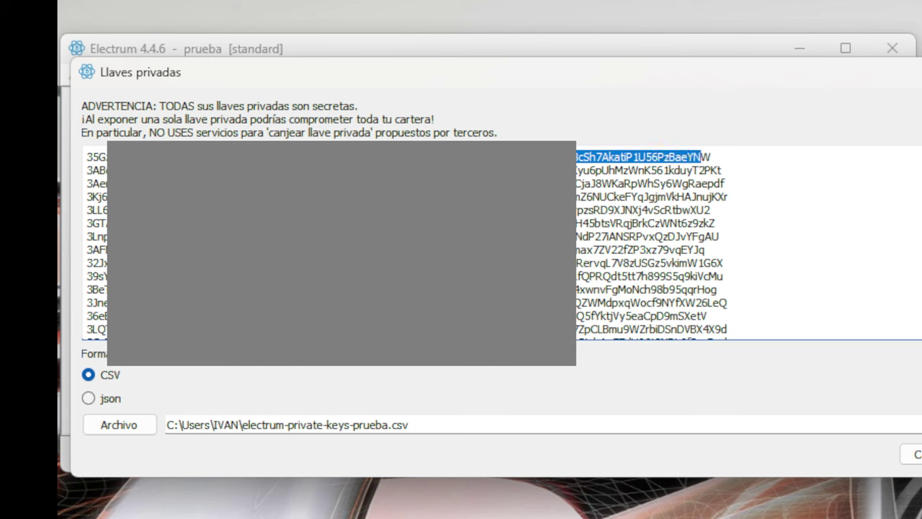
pyautogui.click(702, 156)
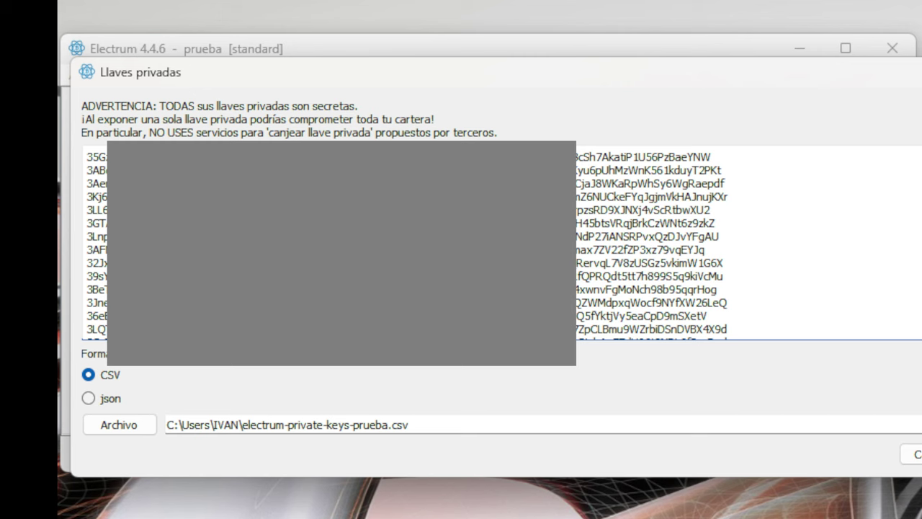
pyautogui.moveTo(577, 156); pyautogui.dragTo(712, 156)
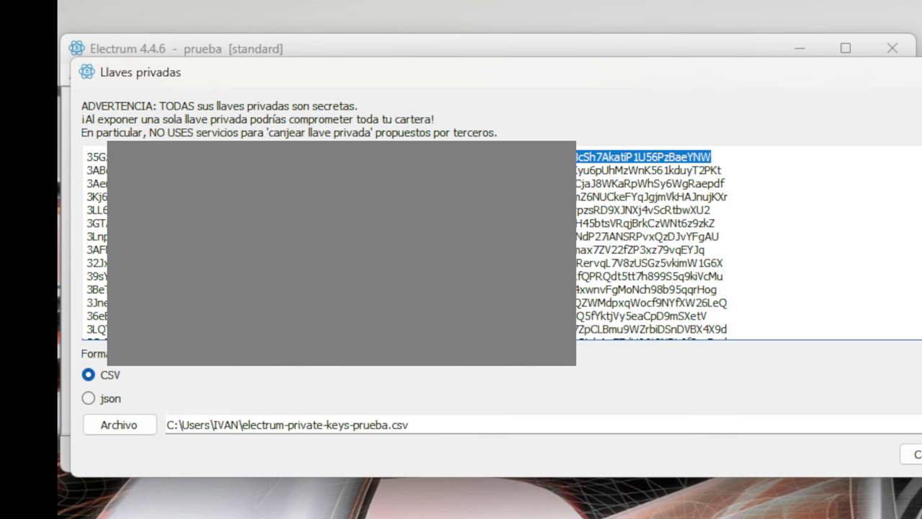
pyautogui.moveTo(339, 157); pyautogui.dragTo(85, 156)
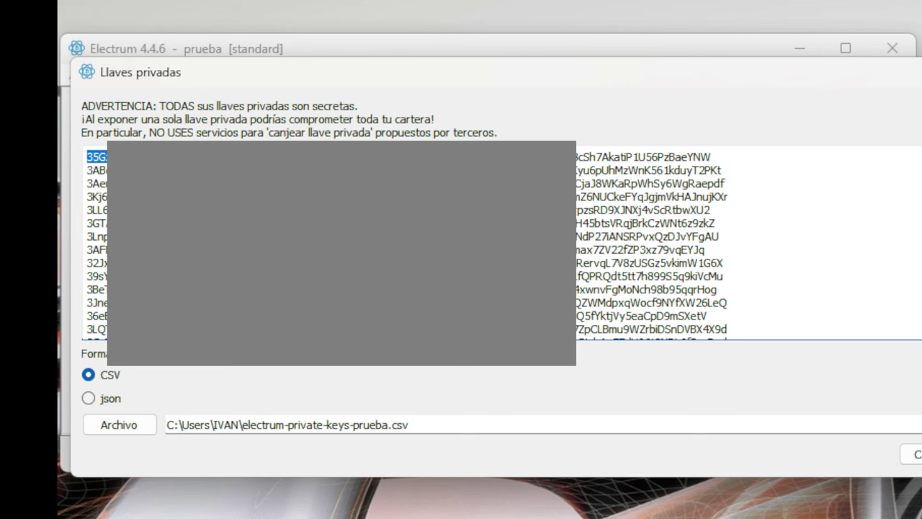
pyautogui.scroll(-2, 461, 242)
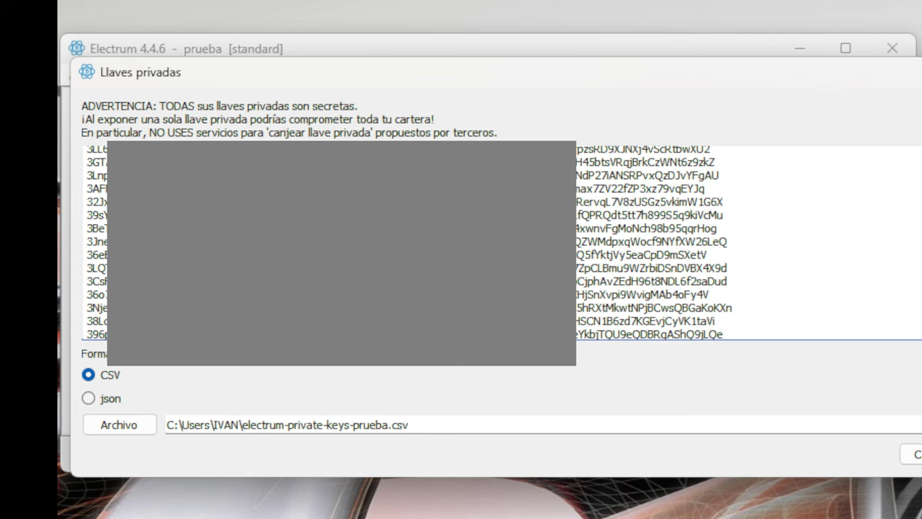
pyautogui.scroll(-4, 461, 242)
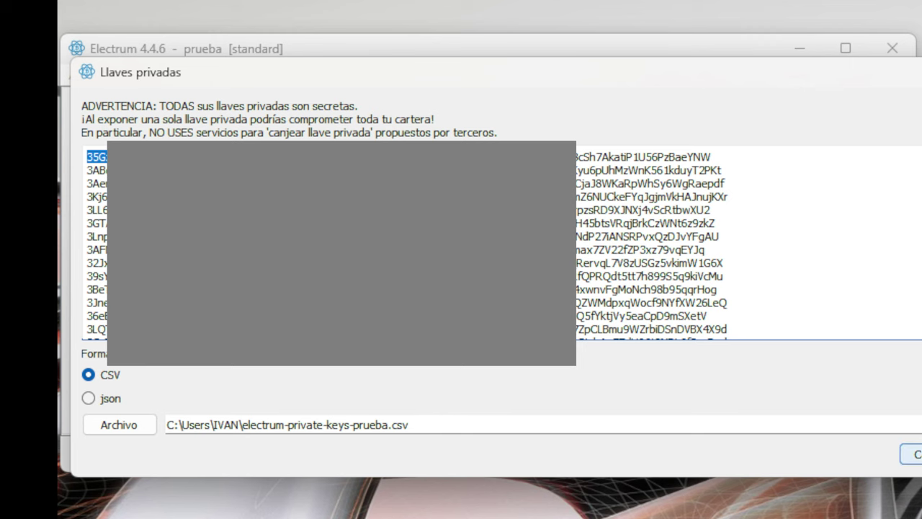
pyautogui.click(912, 454)
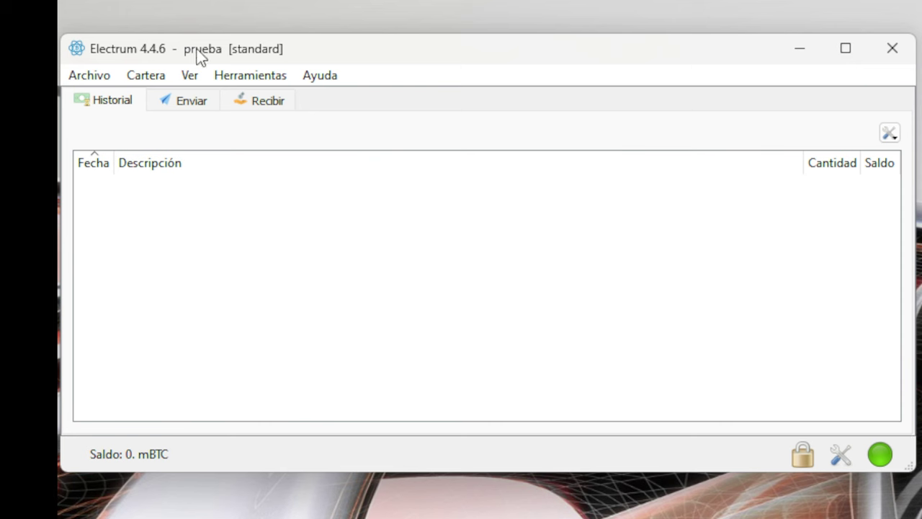
# Use Archivo > Abrir to show the prueba wallet in the Electrum wallets folder.
pyautogui.click(86, 78)
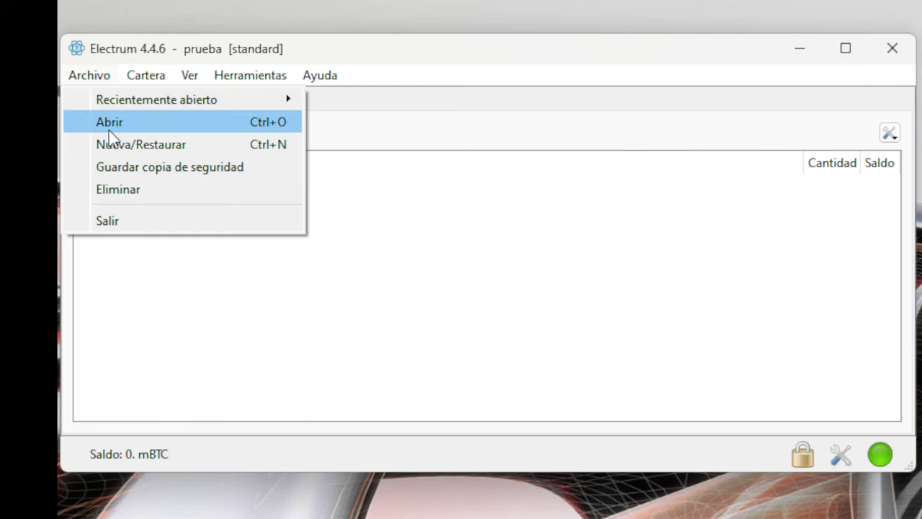
pyautogui.click(130, 127)
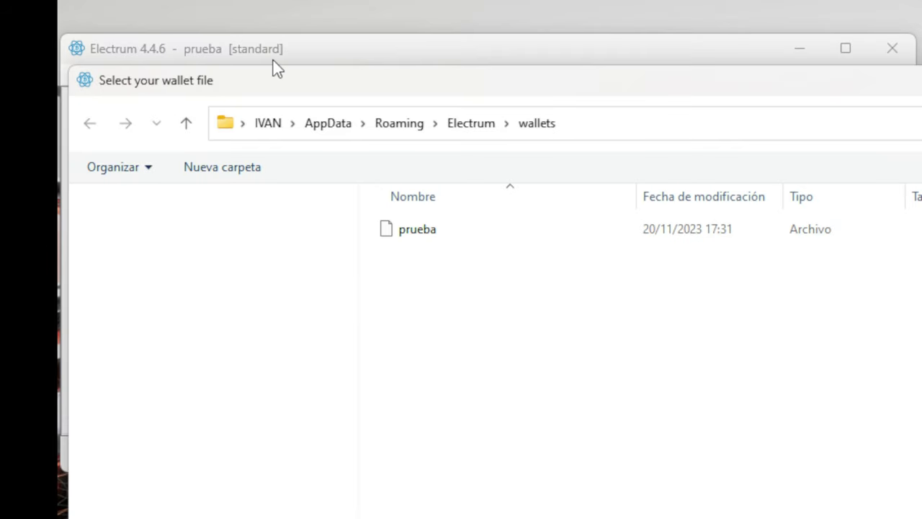